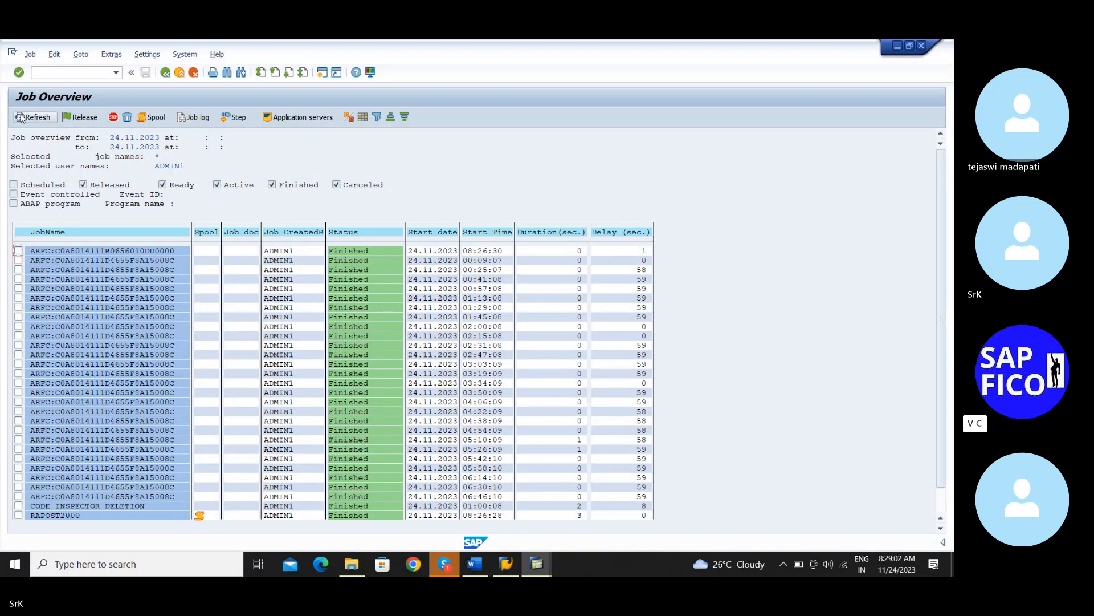
Step: Look through the job overview list down to the RAPOST2000 job and the summary line
click(391, 212)
scroll(855, 273, down, 2)
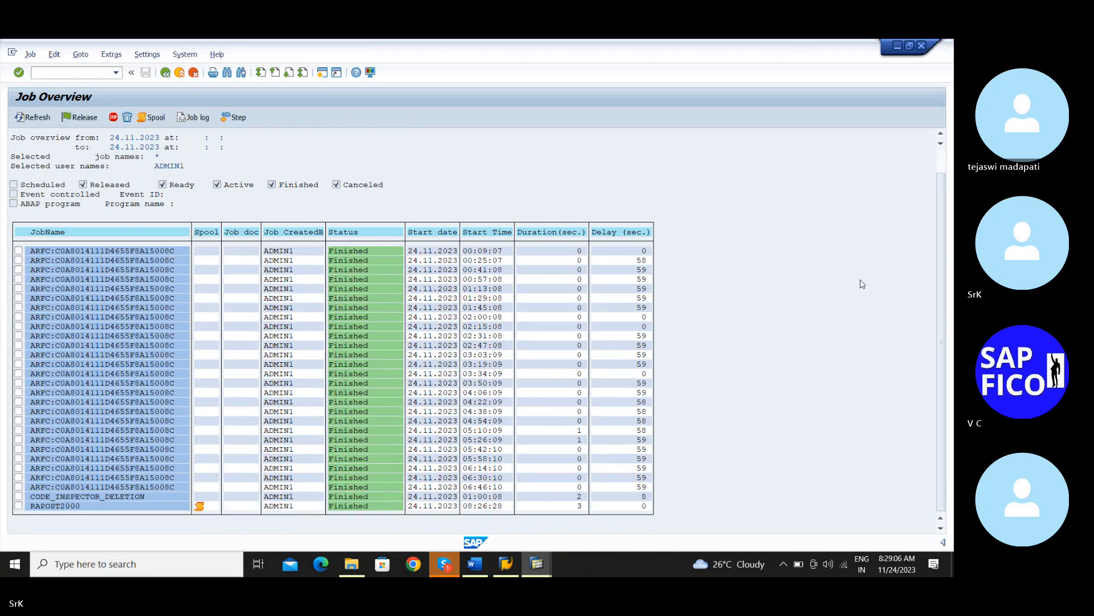
scroll(176, 499, down, 1)
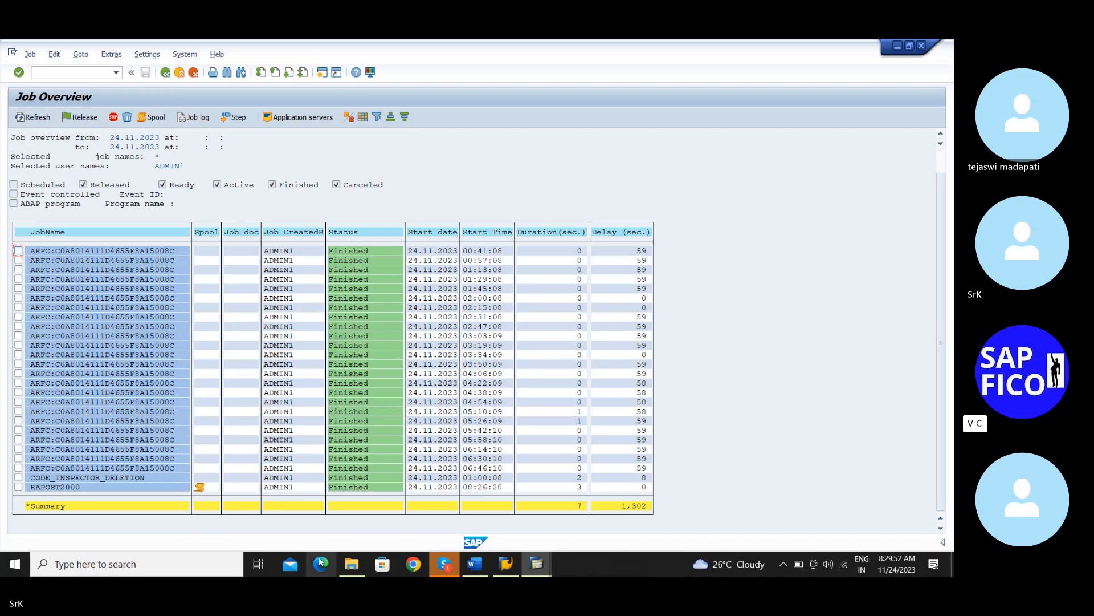
Step: Switch to the Asset Explorer session and refresh the values of asset 900 in company code SRKM
mouse_move(538, 562)
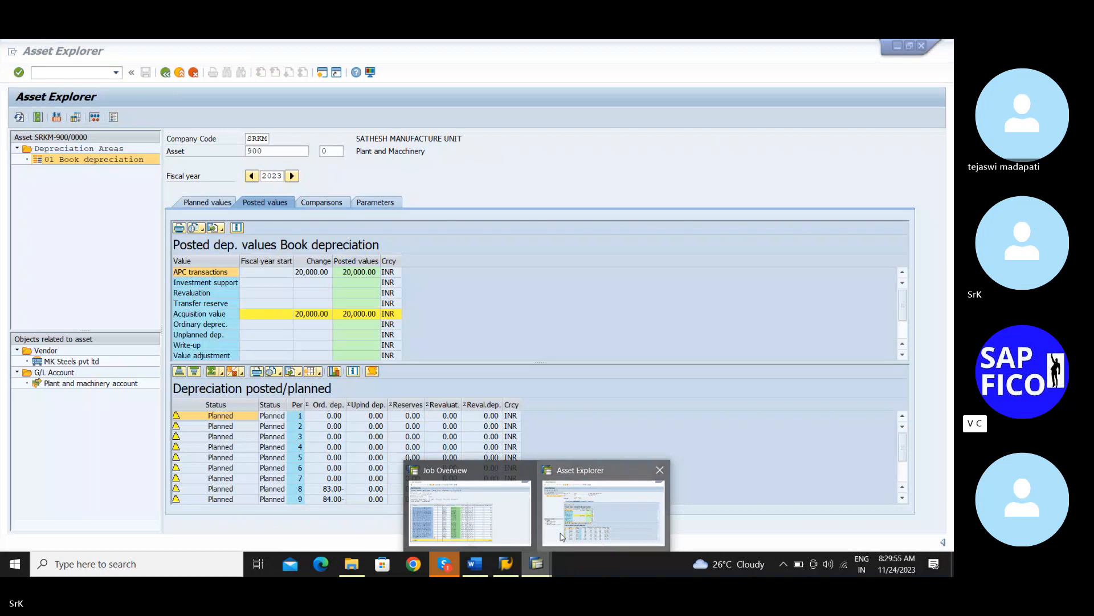
click(599, 501)
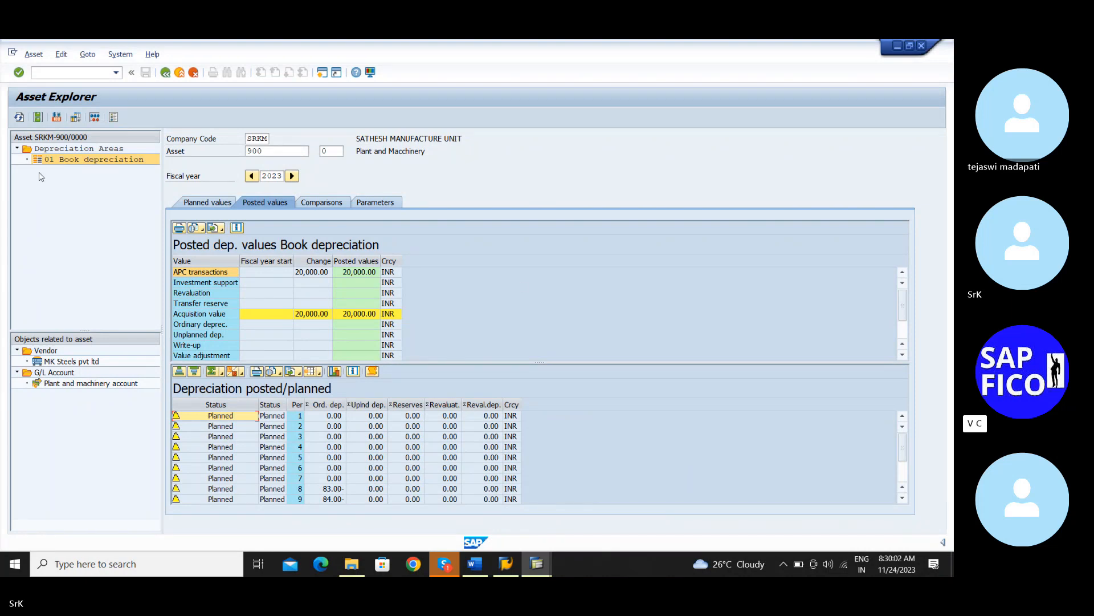
click(36, 55)
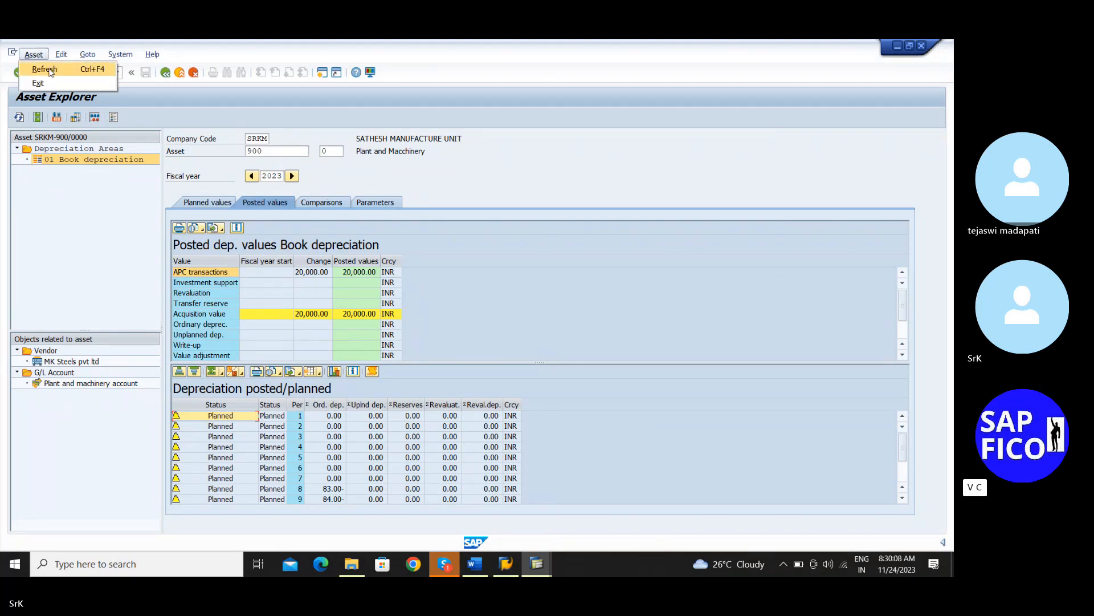
click(45, 70)
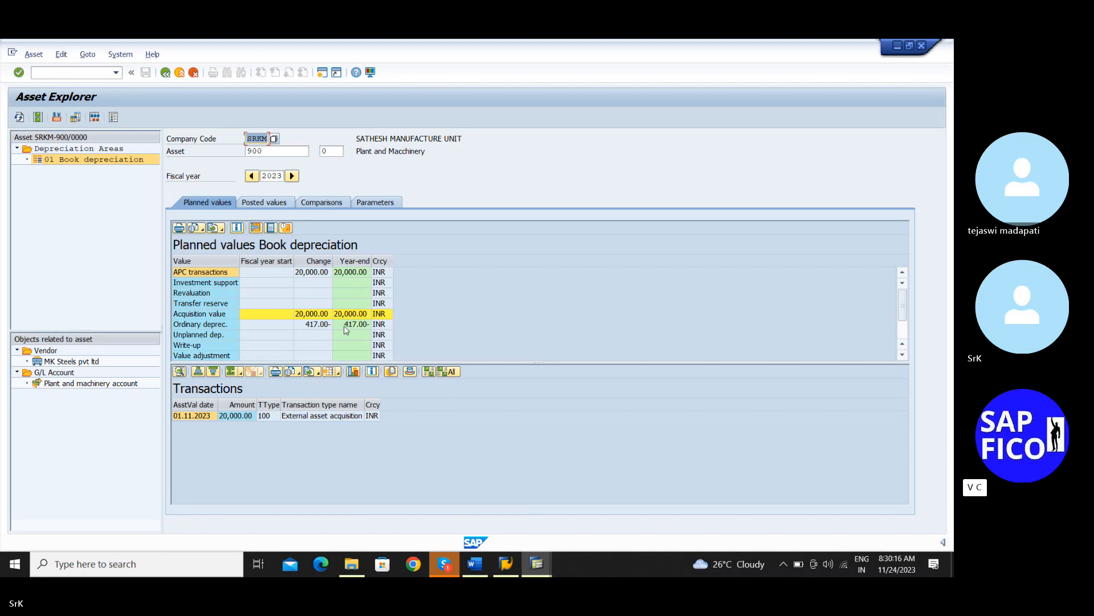
Step: Show the asset's posted depreciation values and open the posting run log for the posted period 8
click(249, 205)
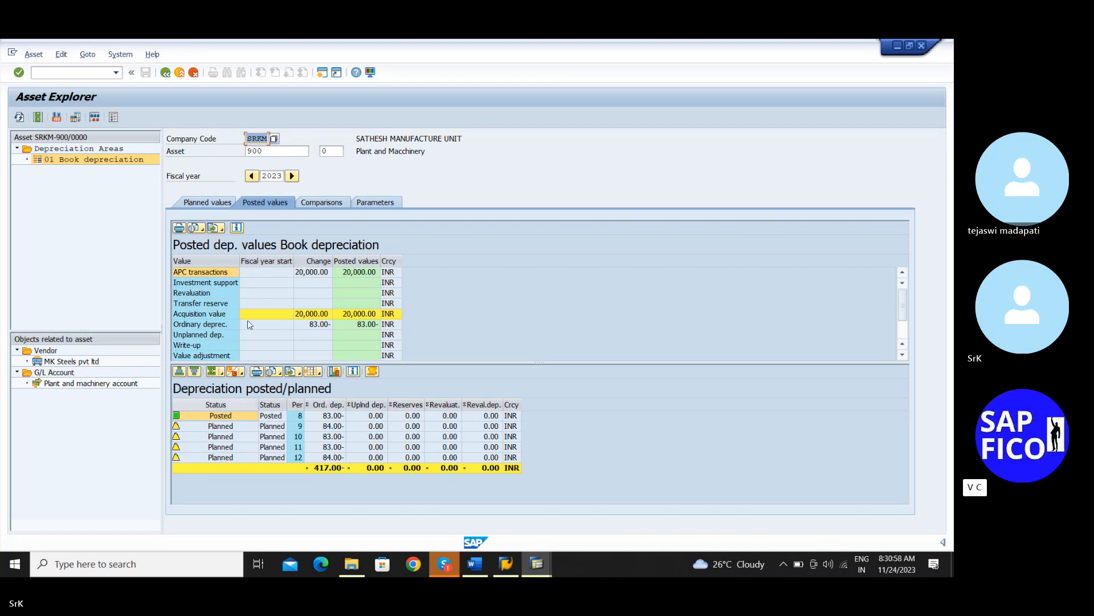
click(223, 417)
double_click(223, 418)
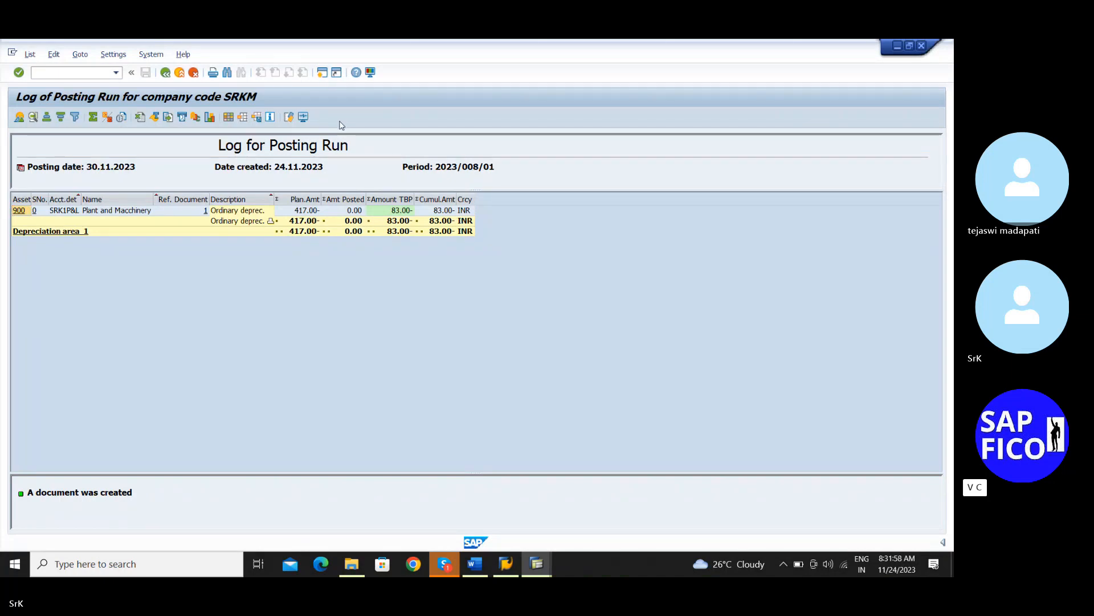
Step: Open a new session with transaction FB03 and enter fiscal year 2023 for the document display
click(322, 73)
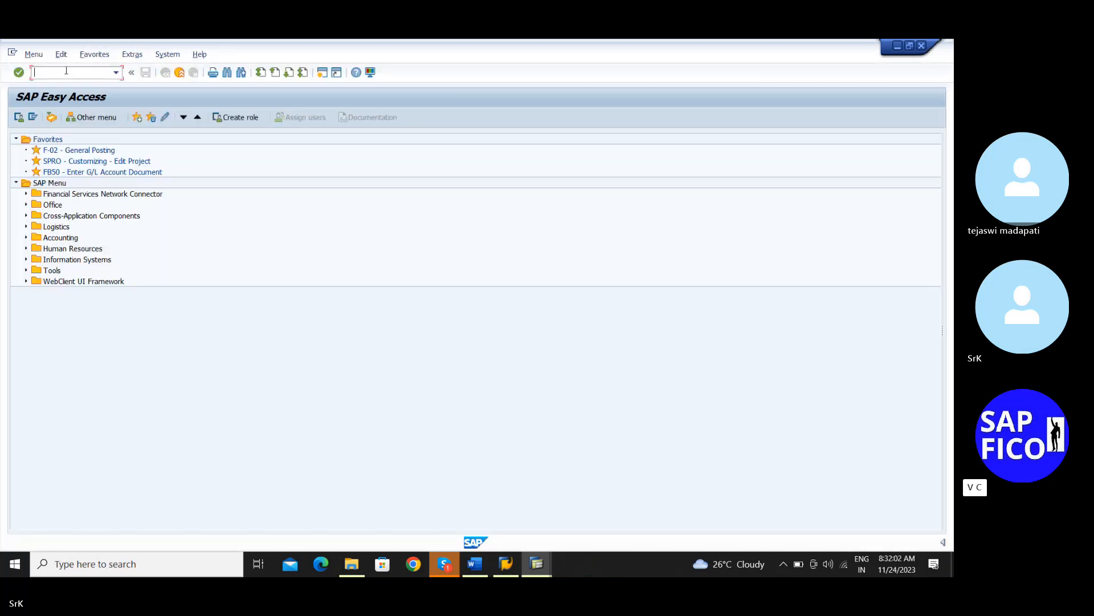
text(fb03)
key(Return)
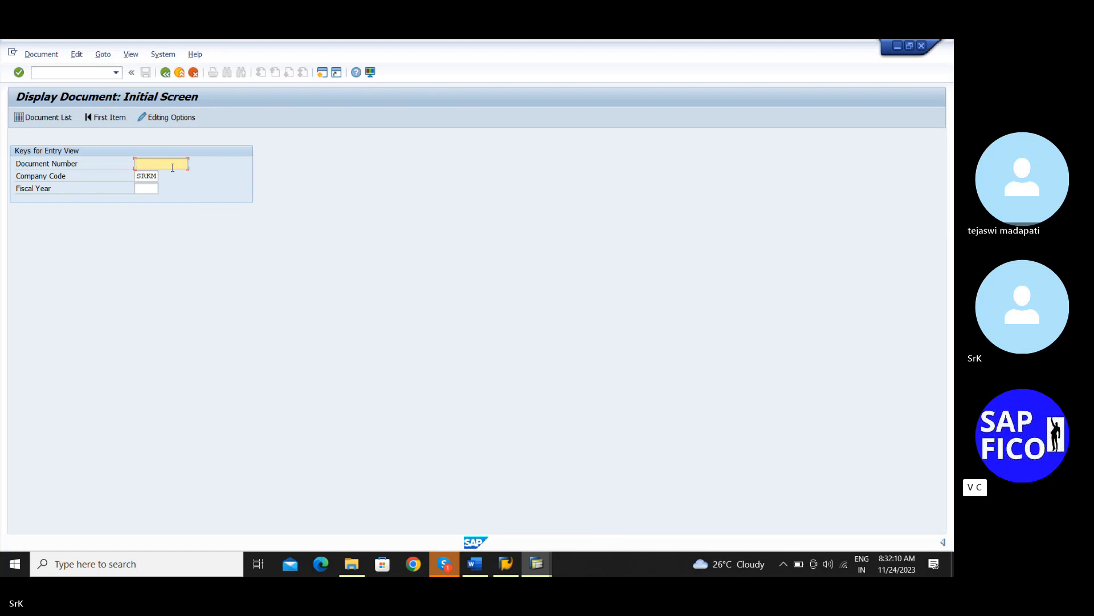
click(158, 191)
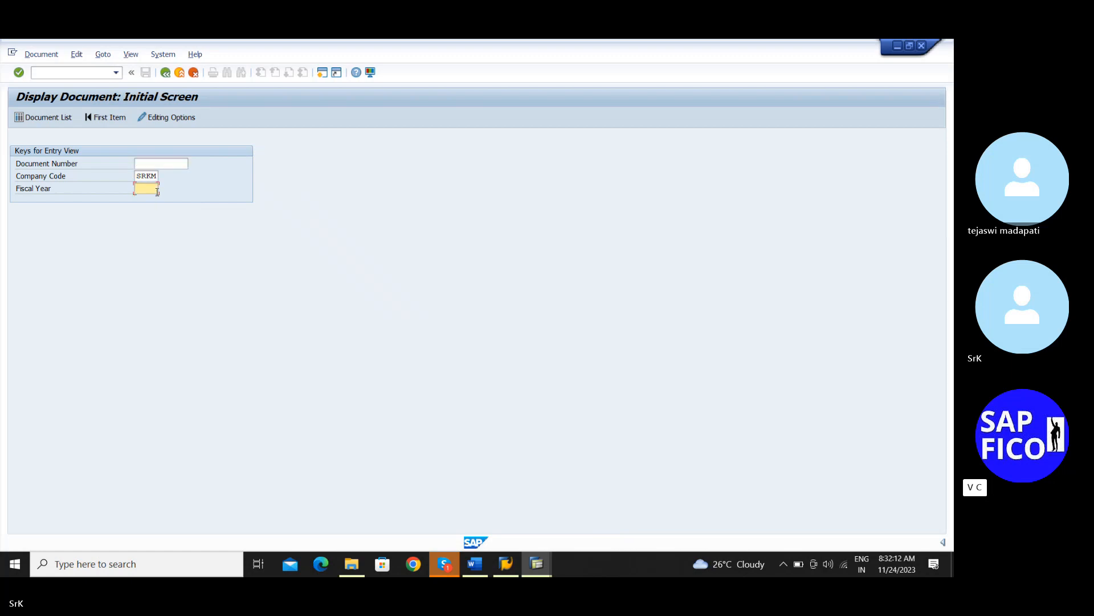
text(2023)
click(146, 165)
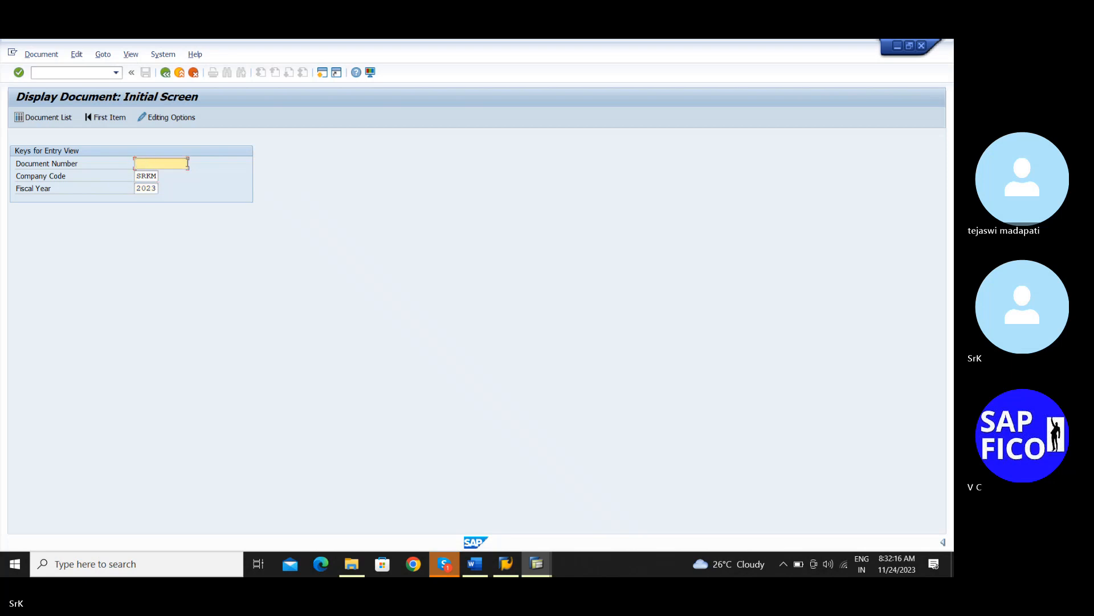
click(175, 166)
Step: Return to the posting run log and examine its asset line, subtotal and depreciation area total
click(554, 566)
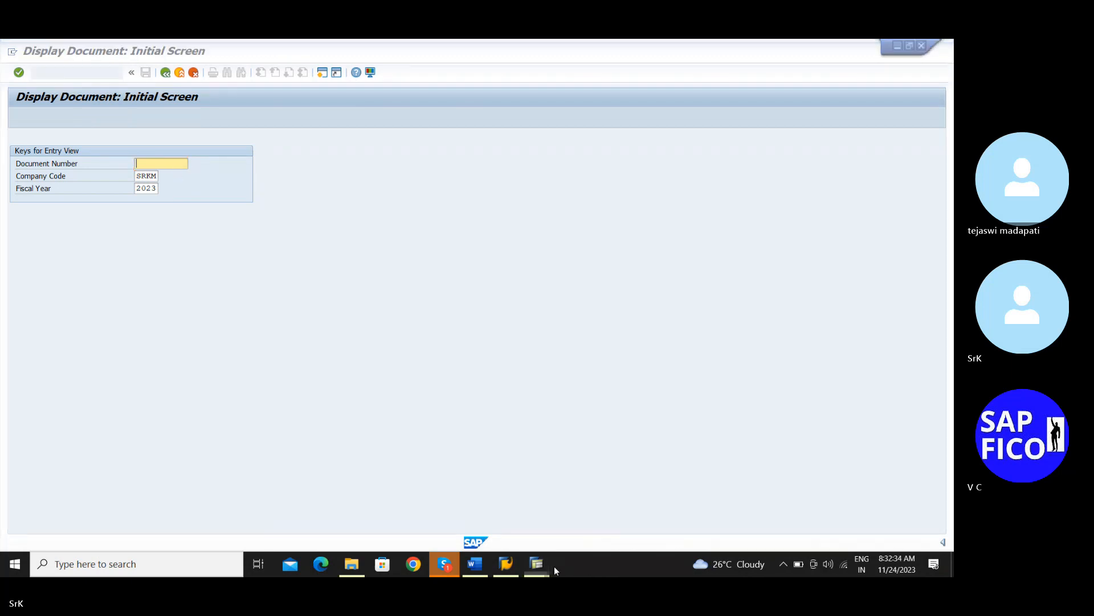
click(531, 563)
click(516, 529)
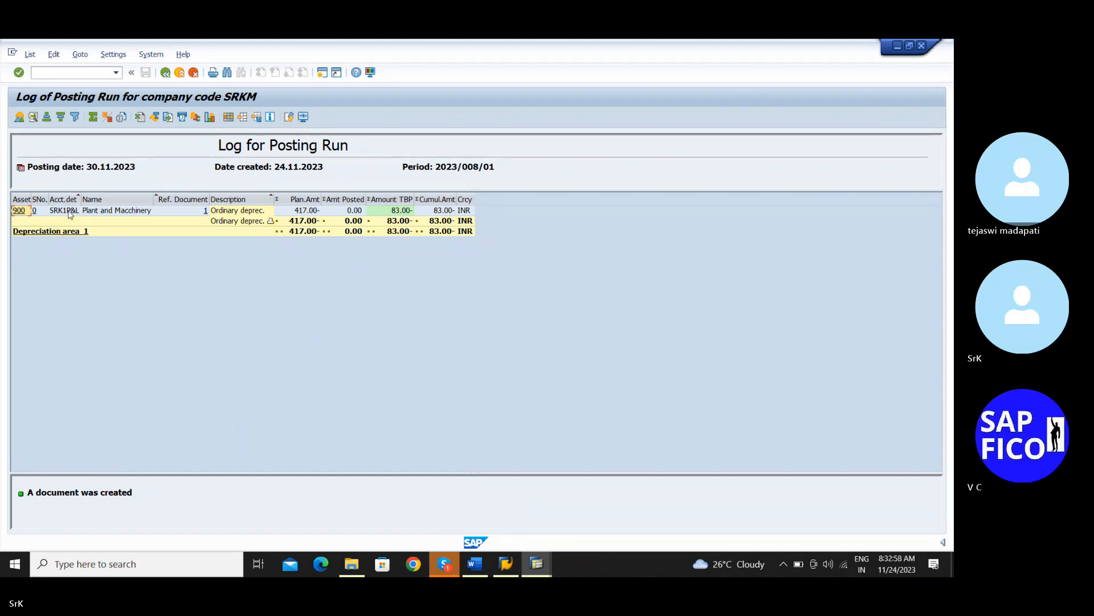
click(104, 211)
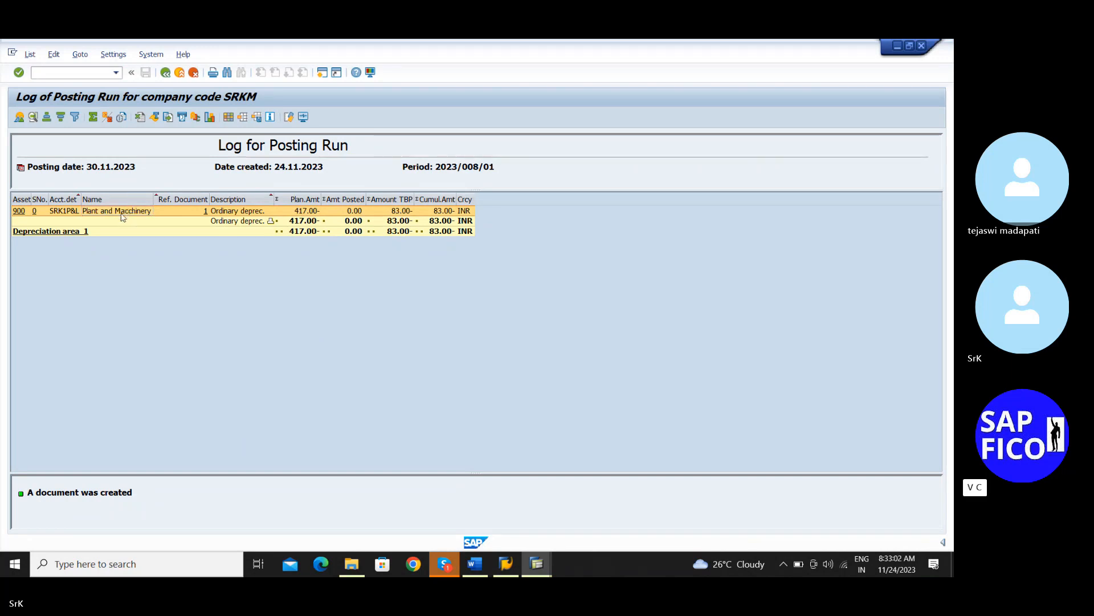
click(120, 222)
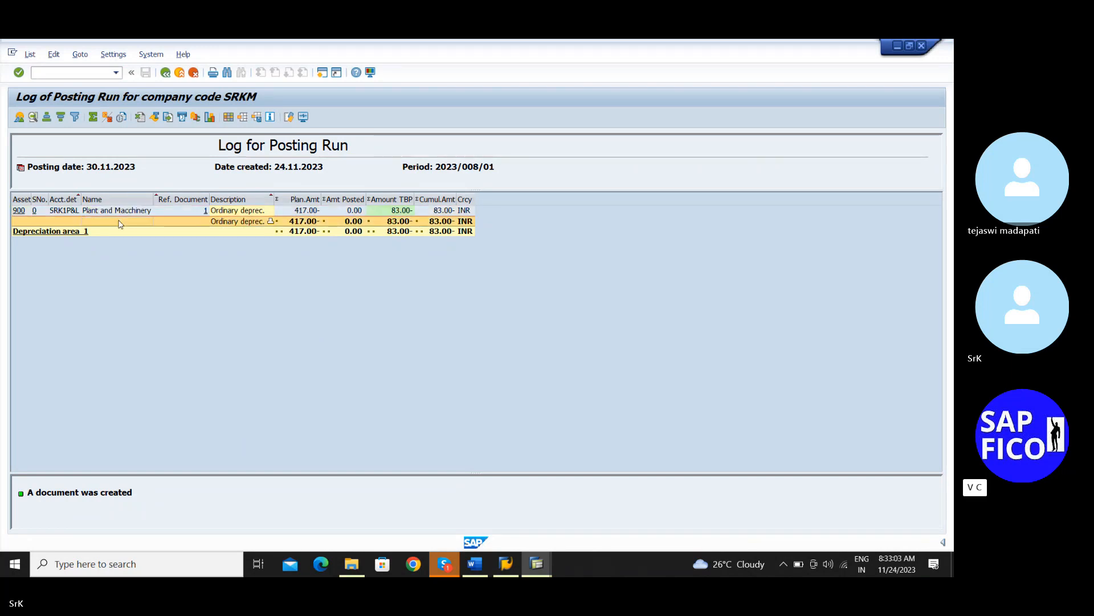
click(64, 237)
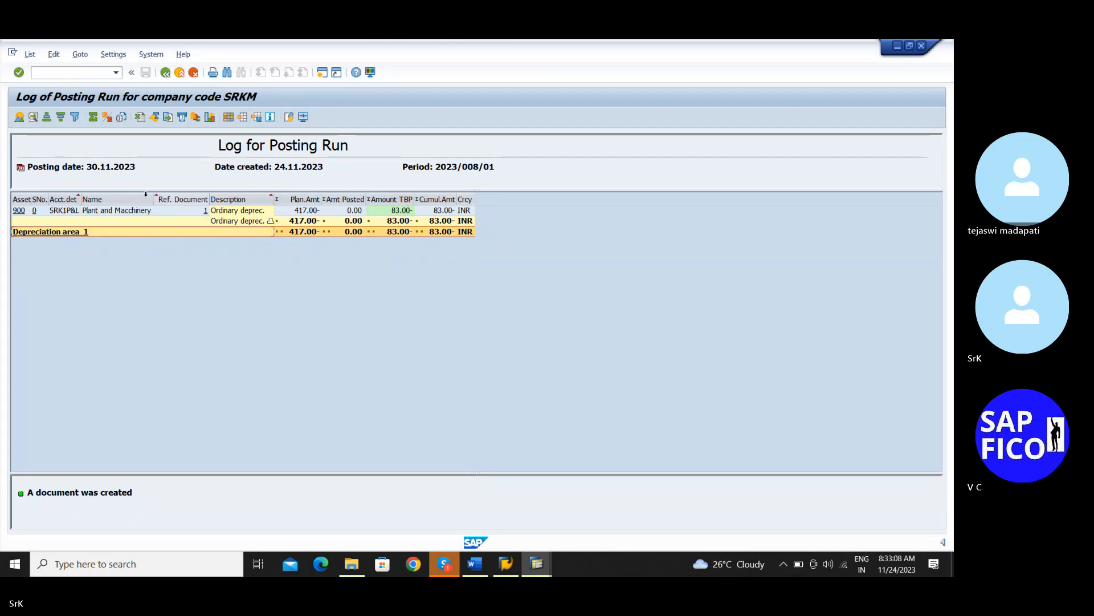
click(99, 212)
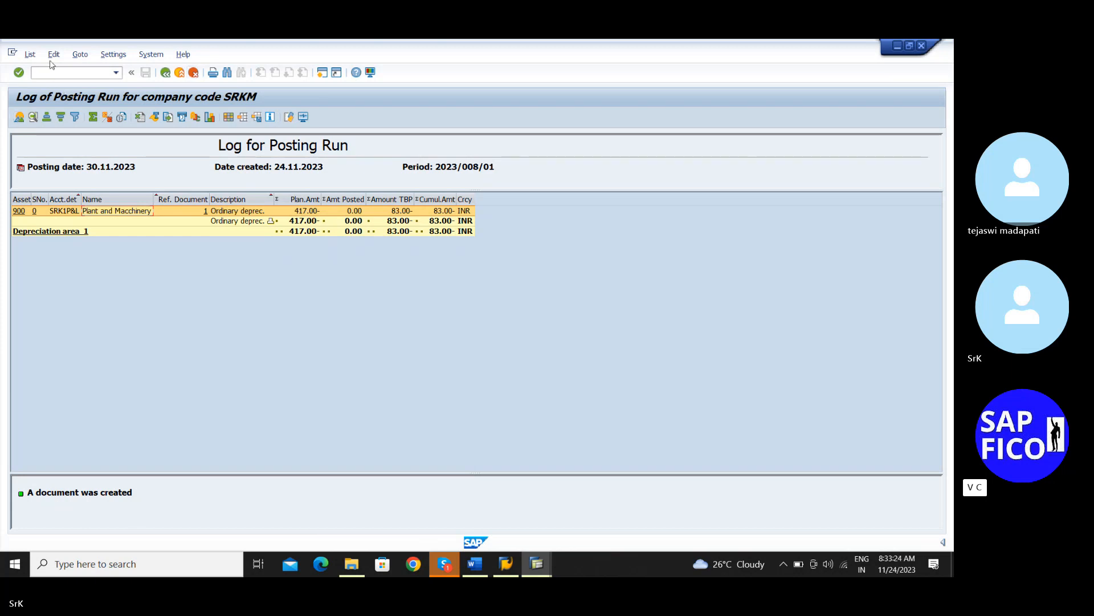
Step: View the details of the Plant and Macchinery line in the posting run log and close them
click(29, 55)
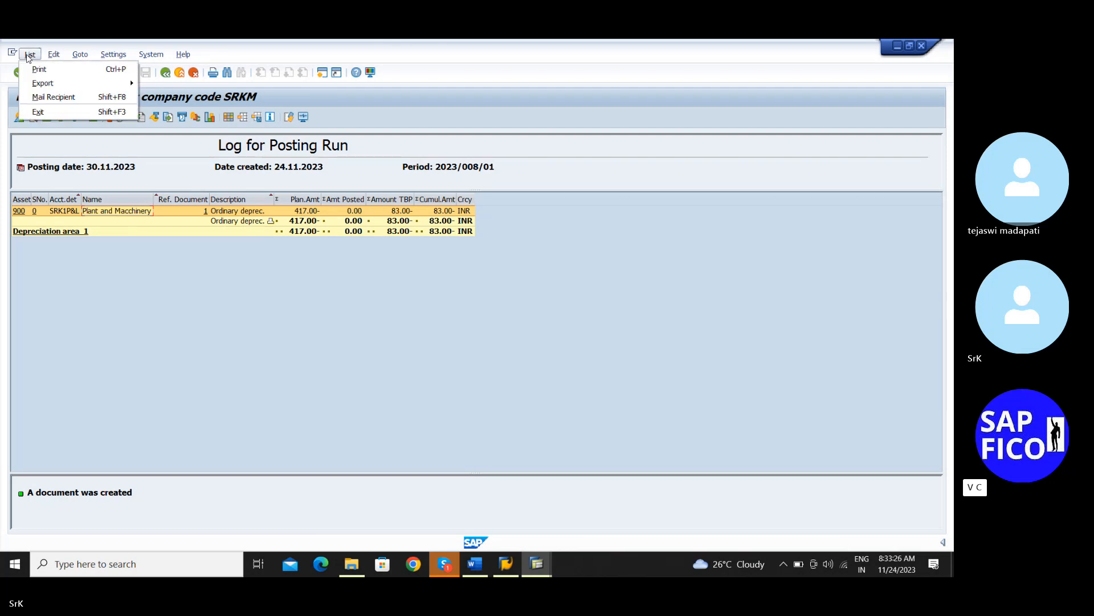
click(29, 55)
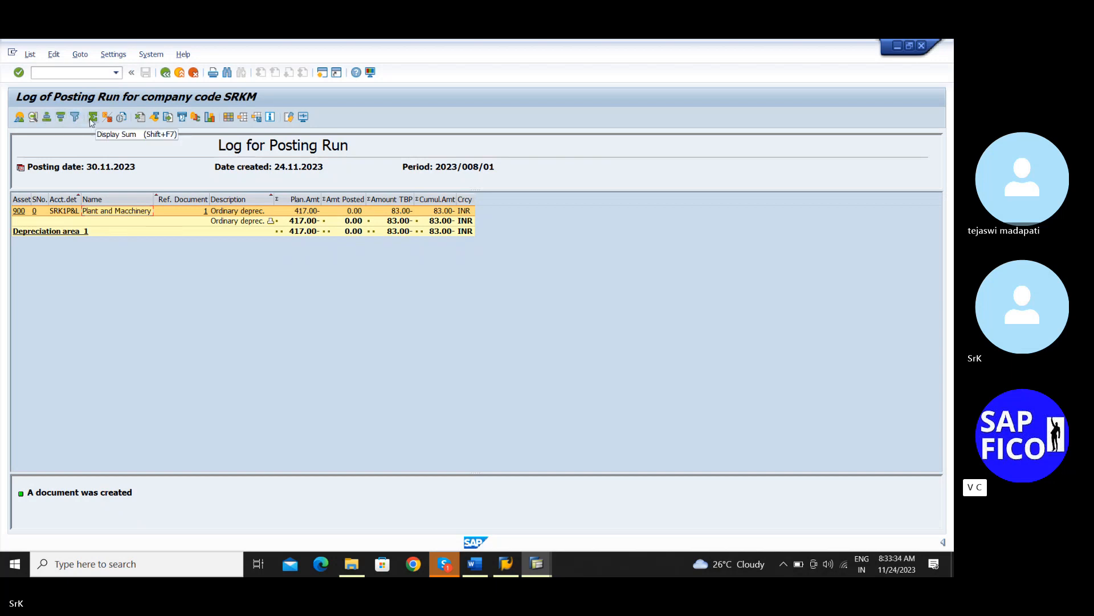
click(32, 118)
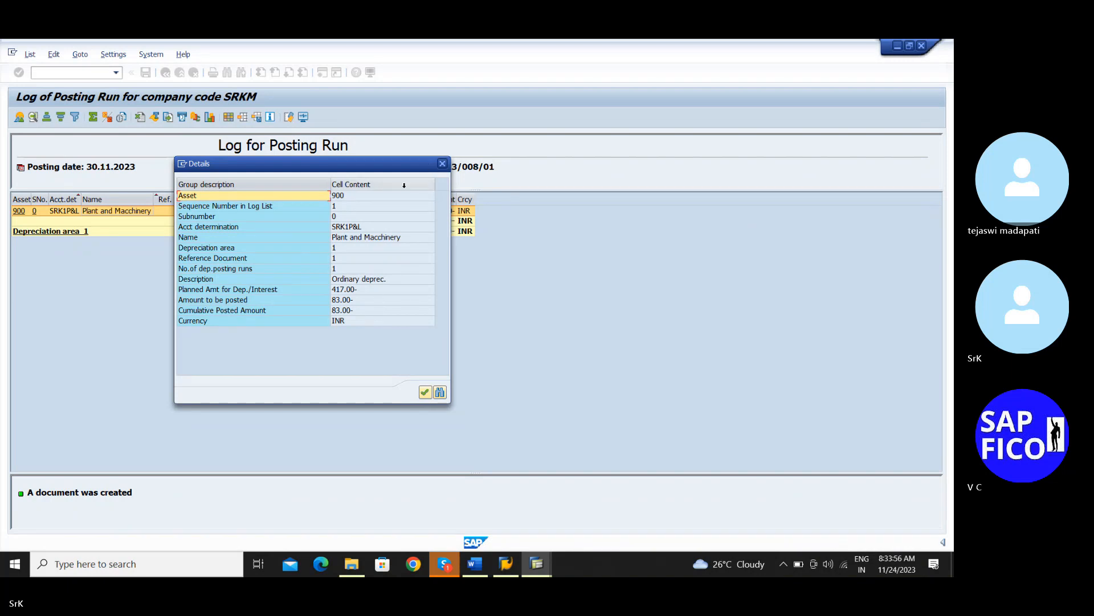
click(446, 165)
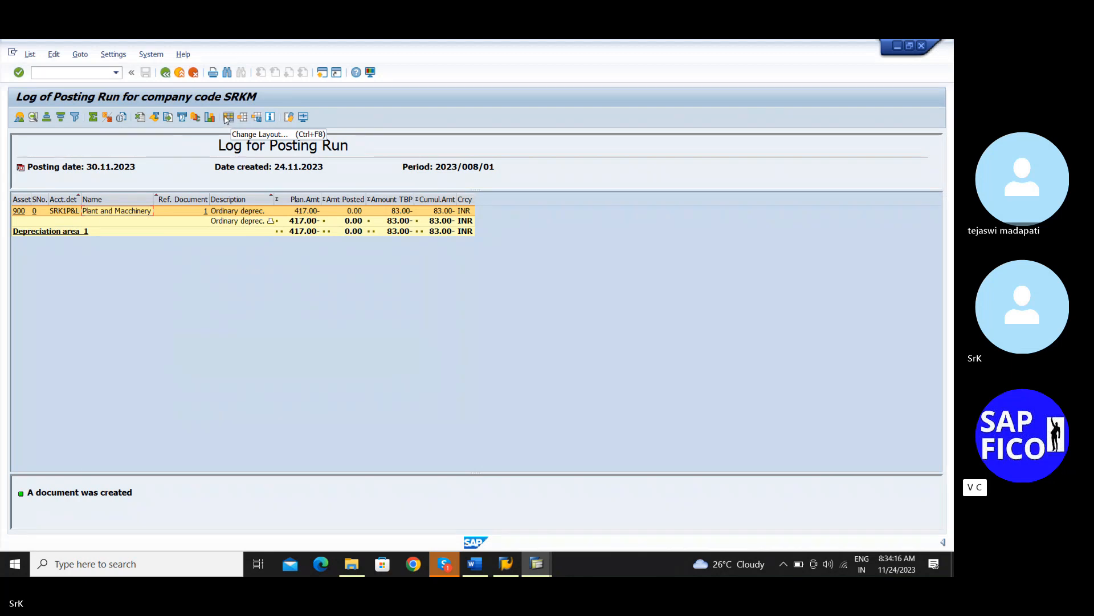
Step: Try to display column sums in the log, and open asset 900 from its line before returning to the log
click(99, 118)
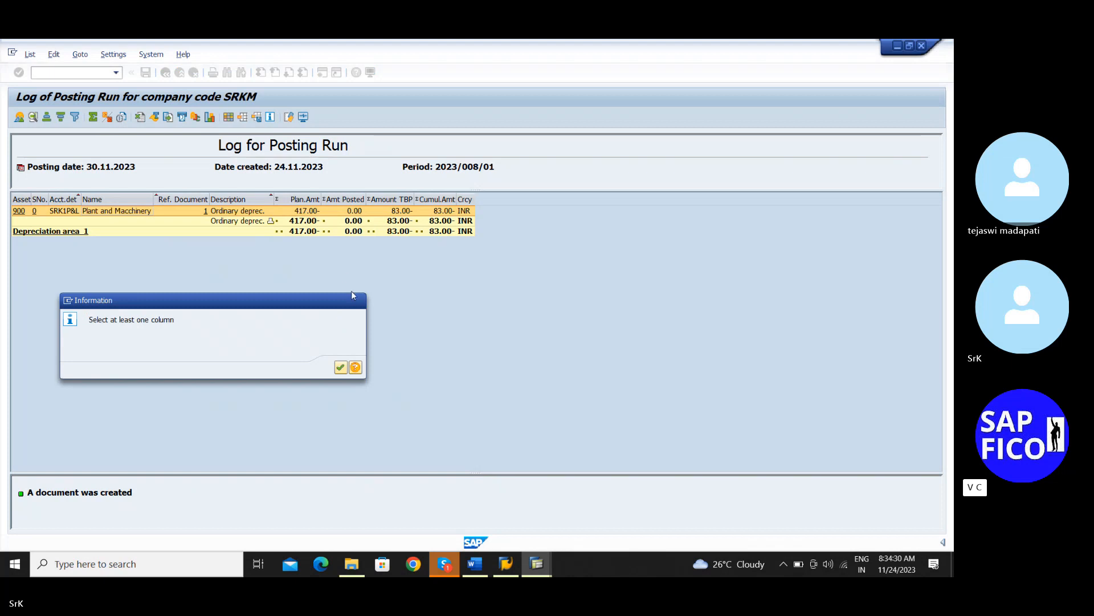
click(352, 296)
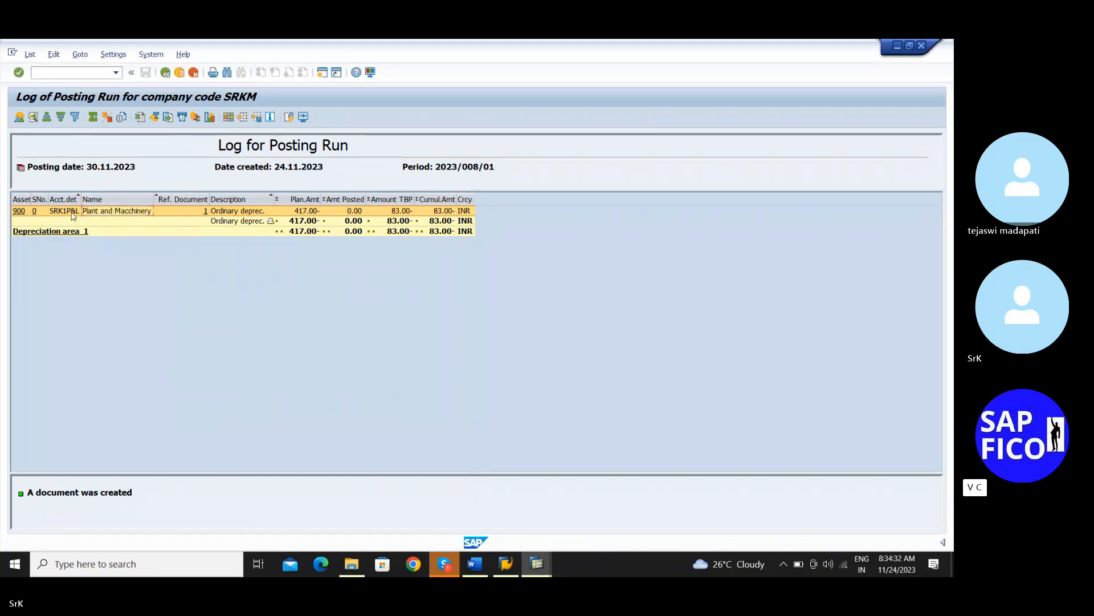
click(19, 211)
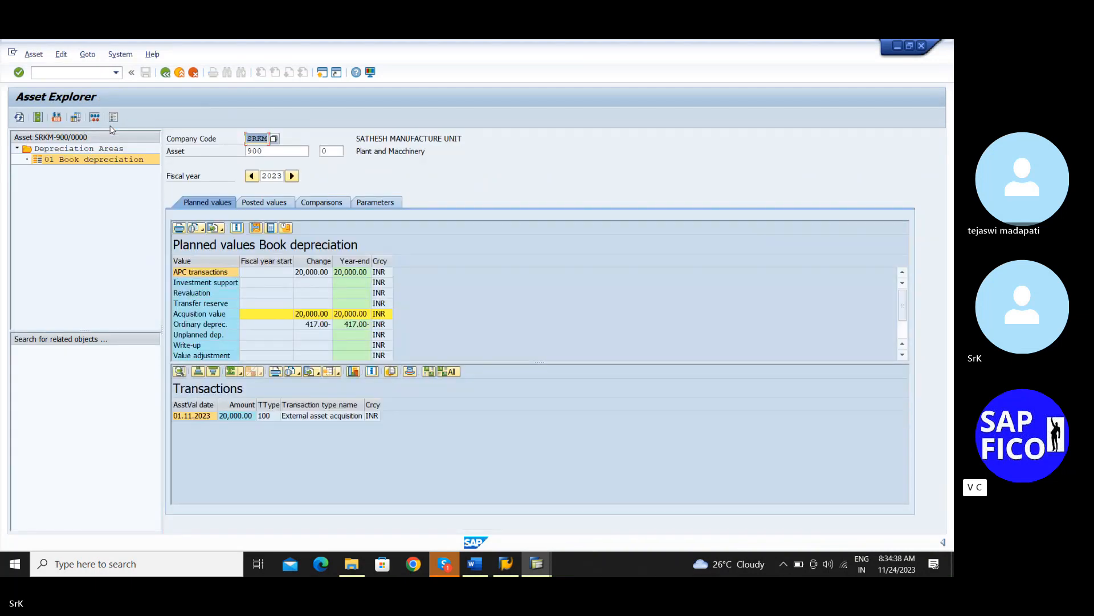
click(165, 73)
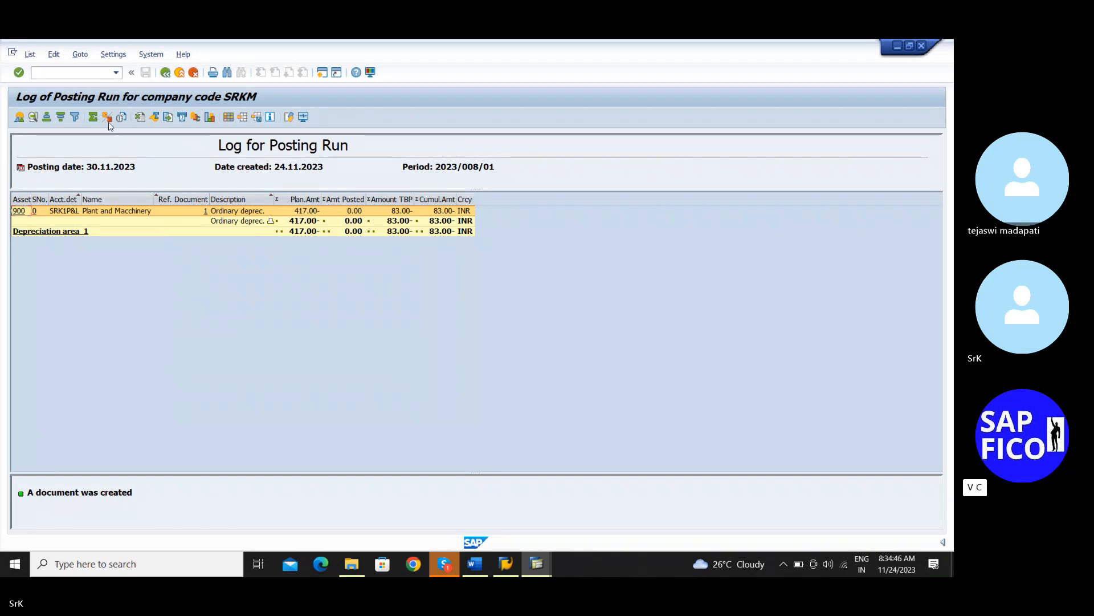
Step: Open the log's layout settings and examine the column set for additional fields that can be displayed
click(230, 119)
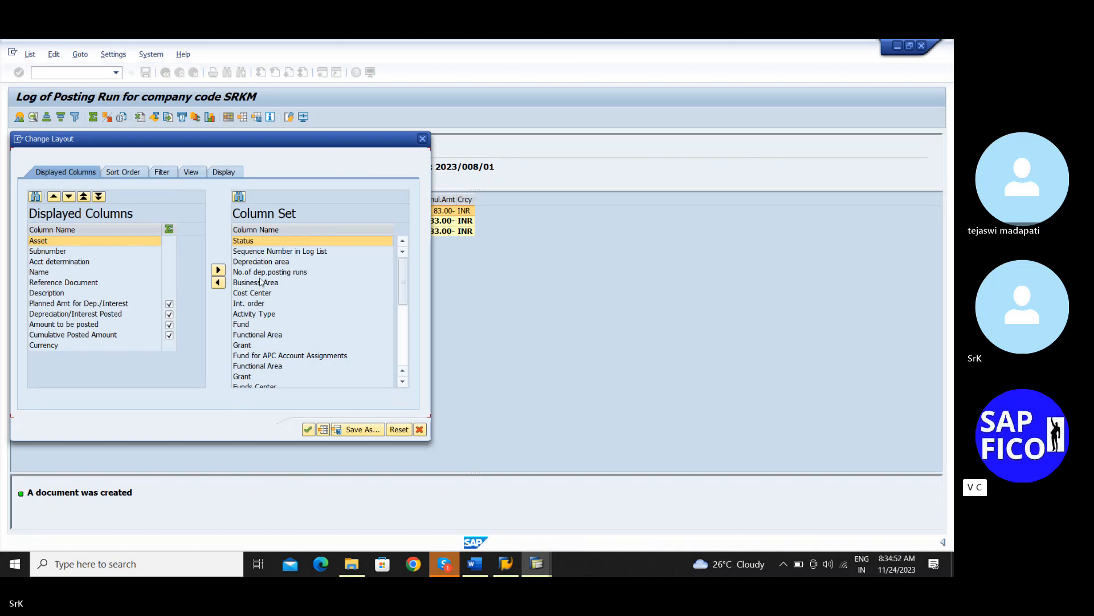
scroll(261, 326, down, 3)
scroll(260, 326, down, 10)
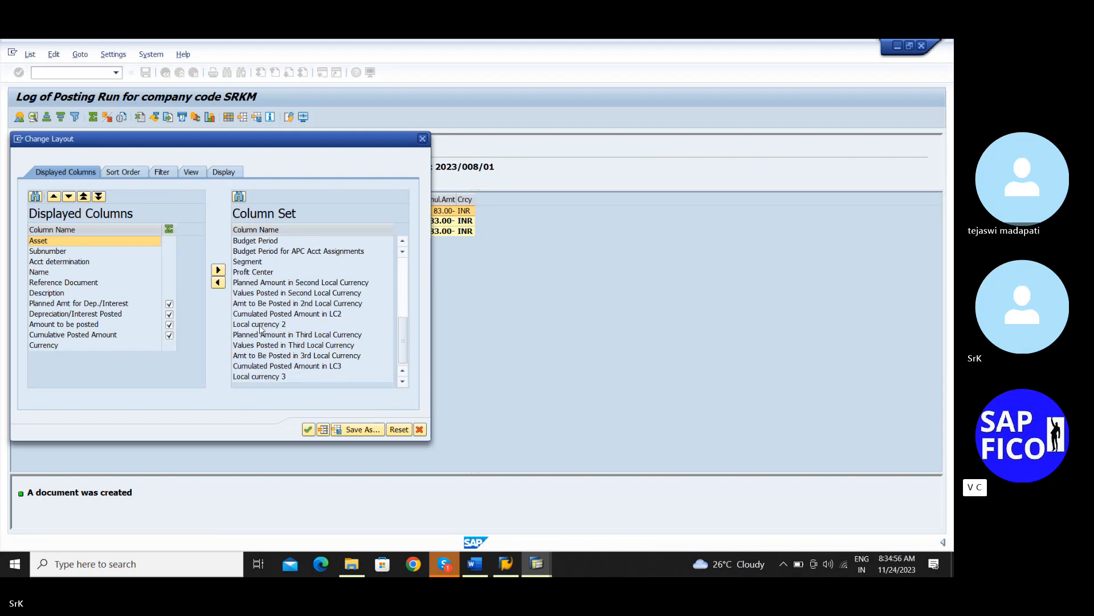
scroll(260, 327, up, 13)
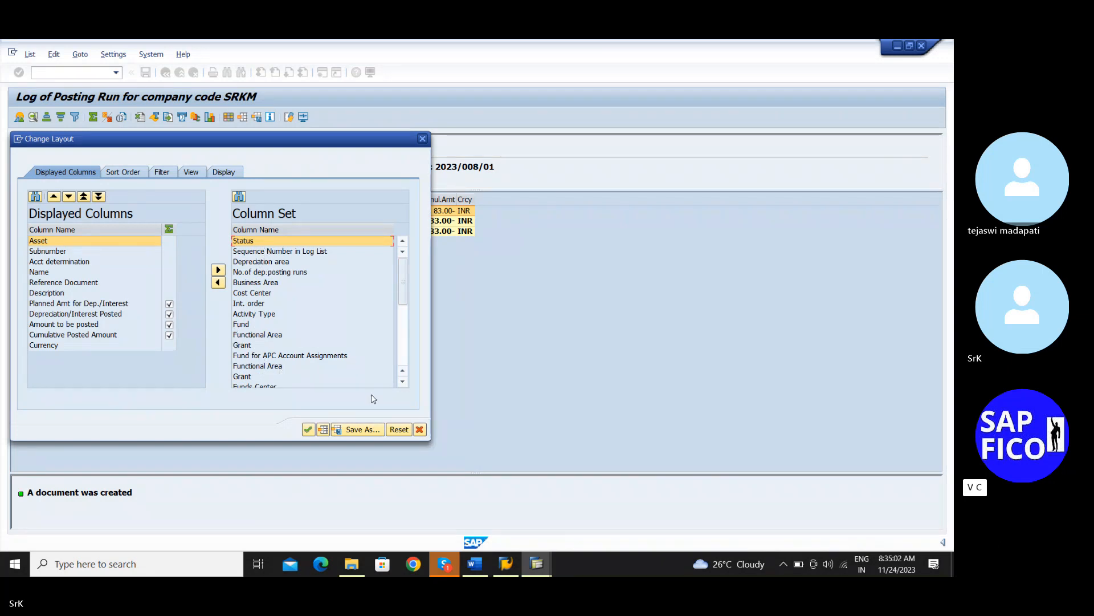
scroll(406, 383, down, 8)
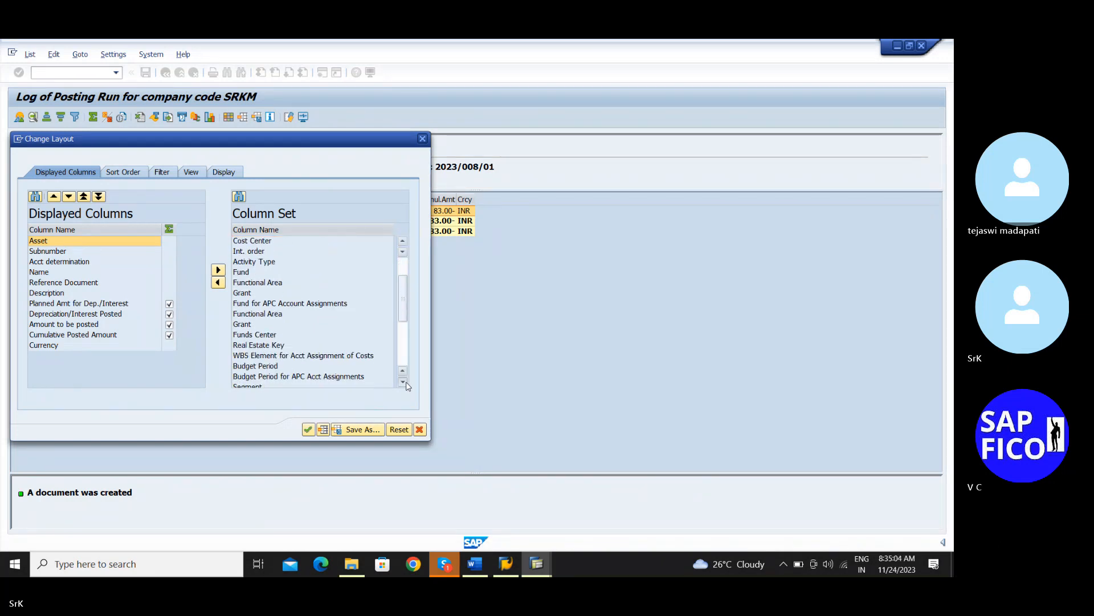
scroll(407, 386, down, 3)
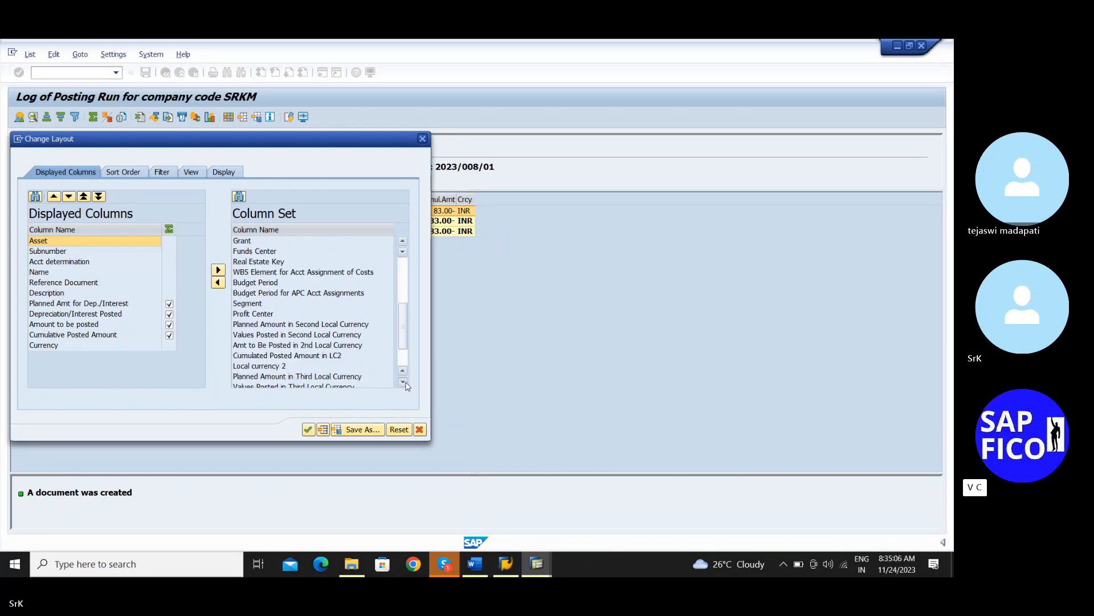
click(405, 382)
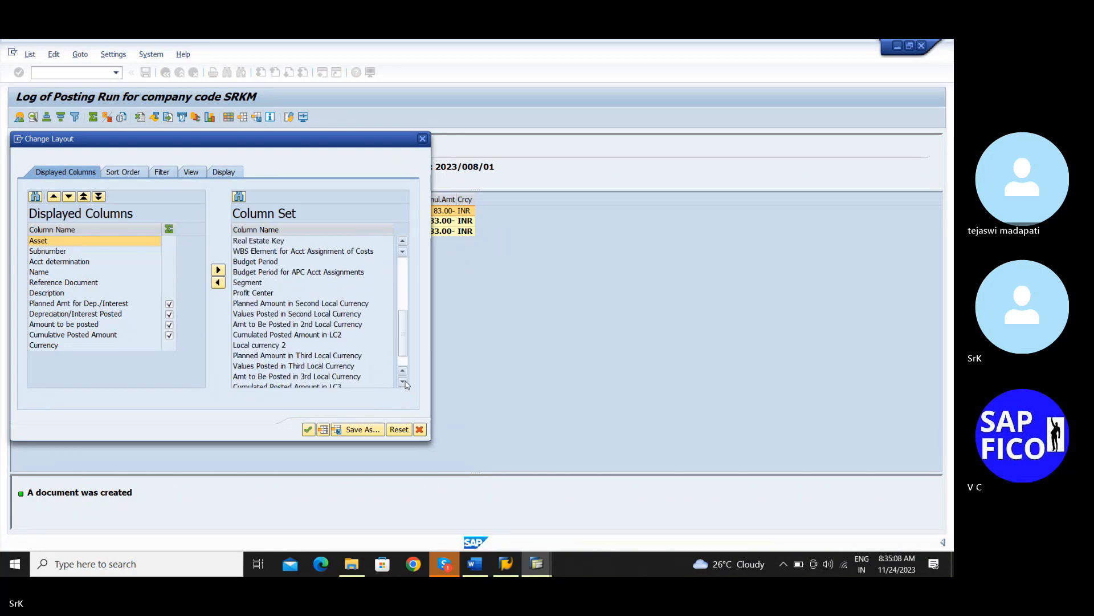
click(404, 382)
click(404, 382)
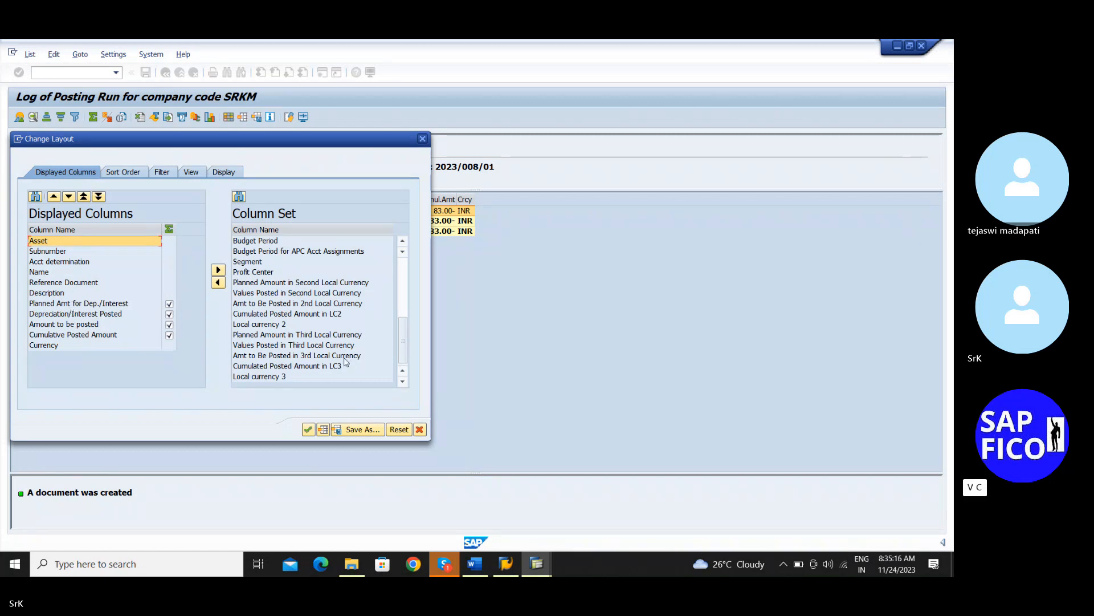
scroll(338, 349, up, 2)
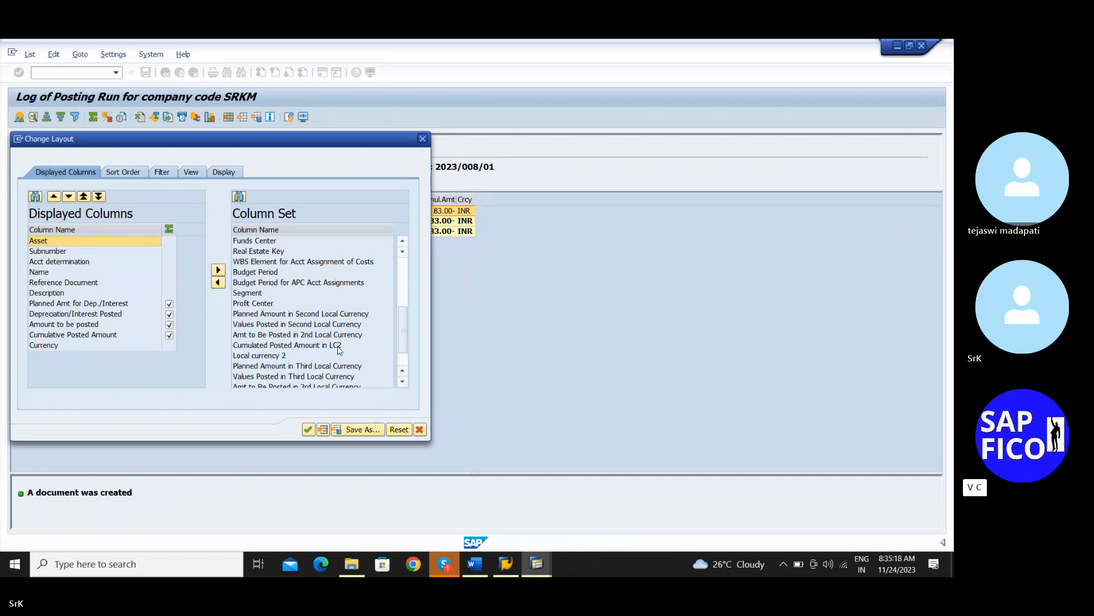
scroll(339, 349, up, 5)
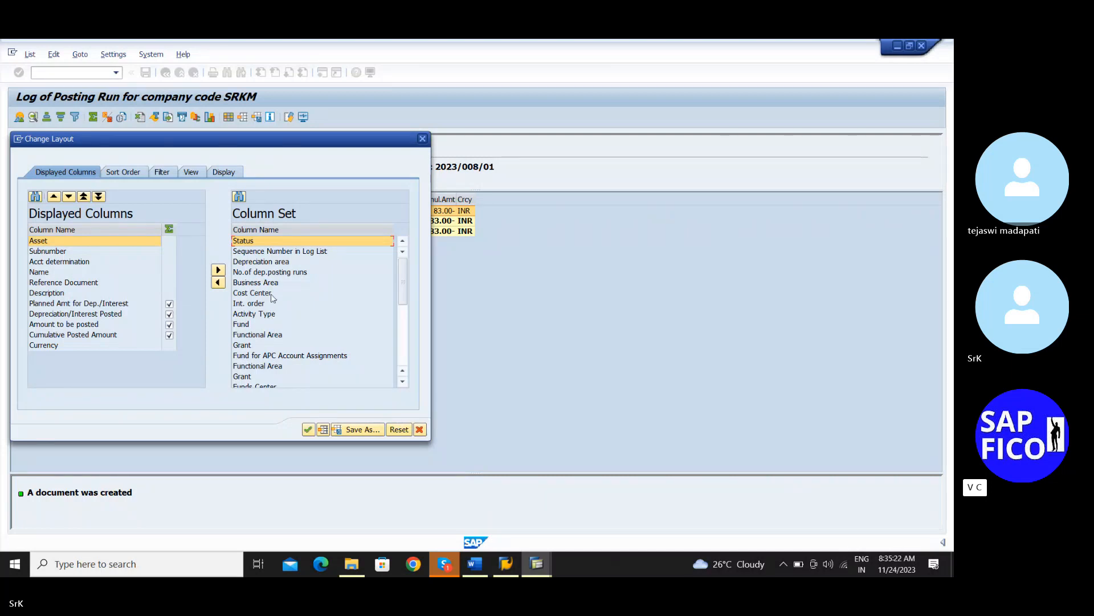
Step: Look through the rest of the layout's column set, down to the third local currency fields, for a document number field
click(403, 383)
click(403, 382)
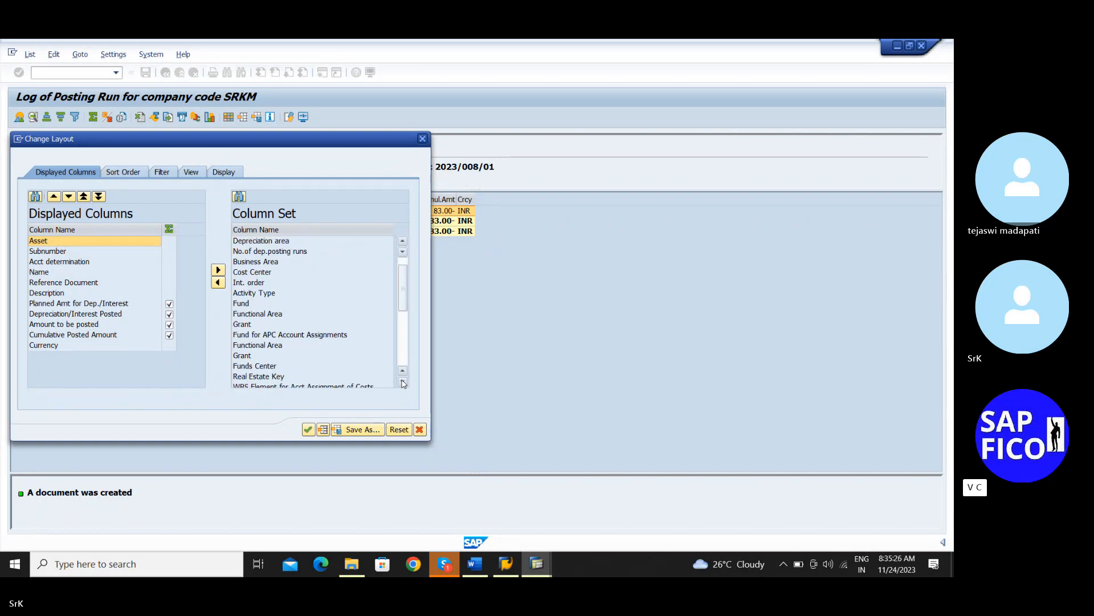
click(403, 382)
click(403, 383)
click(403, 383)
click(403, 382)
click(403, 383)
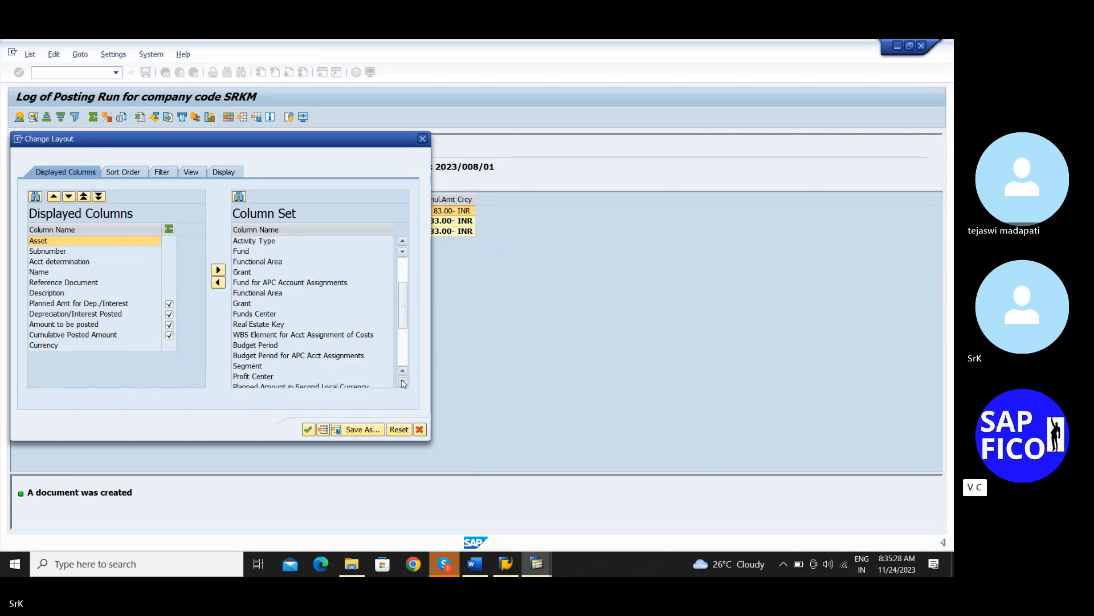
click(403, 382)
click(403, 383)
click(403, 382)
click(403, 383)
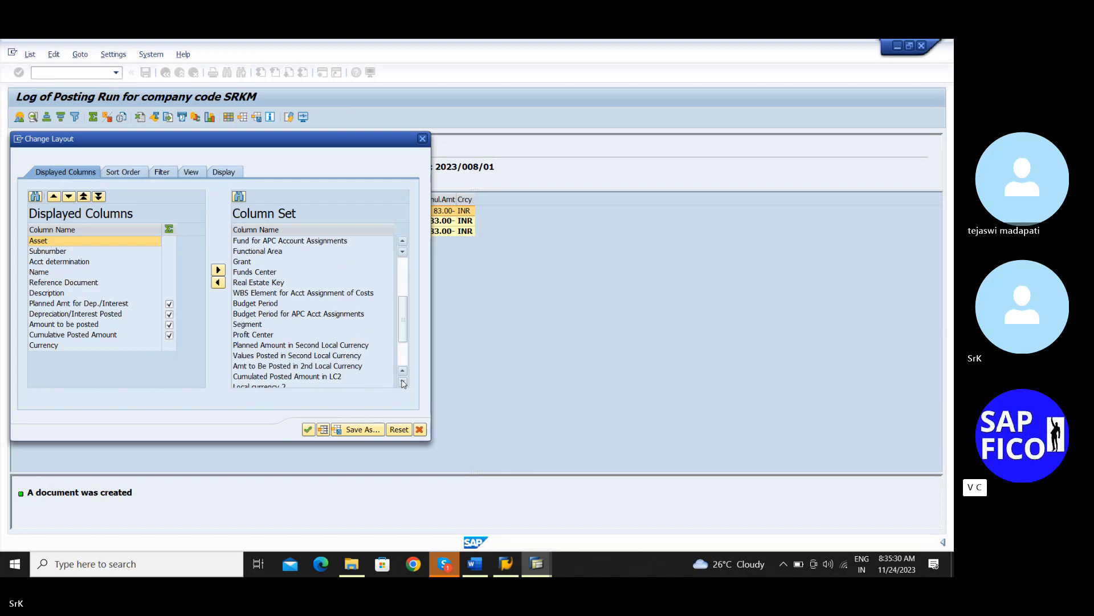
click(403, 382)
click(403, 382)
click(403, 382)
click(403, 382)
click(403, 383)
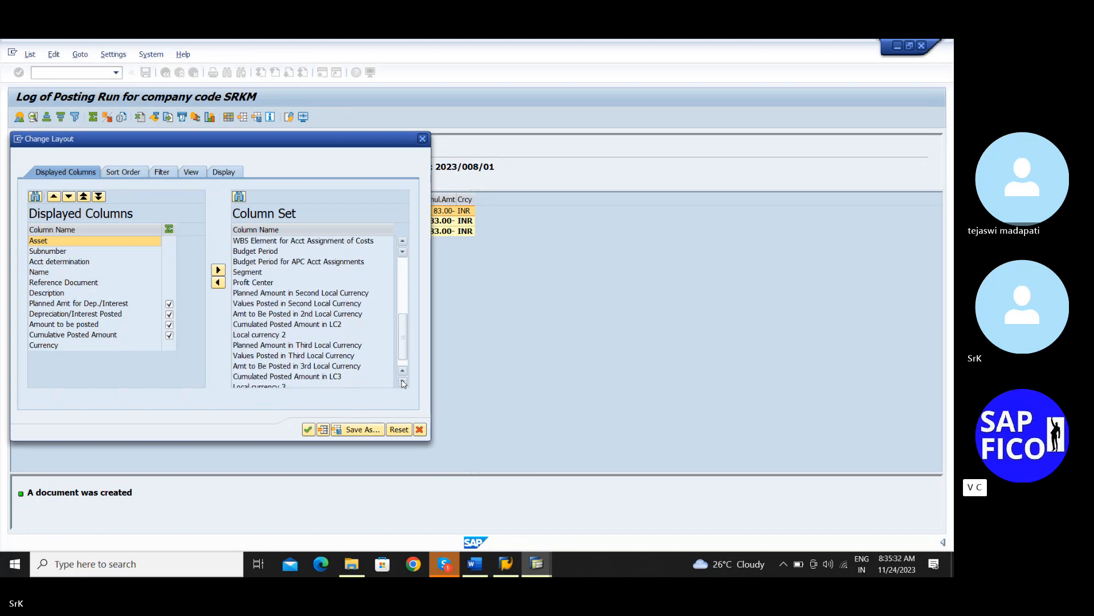
click(403, 383)
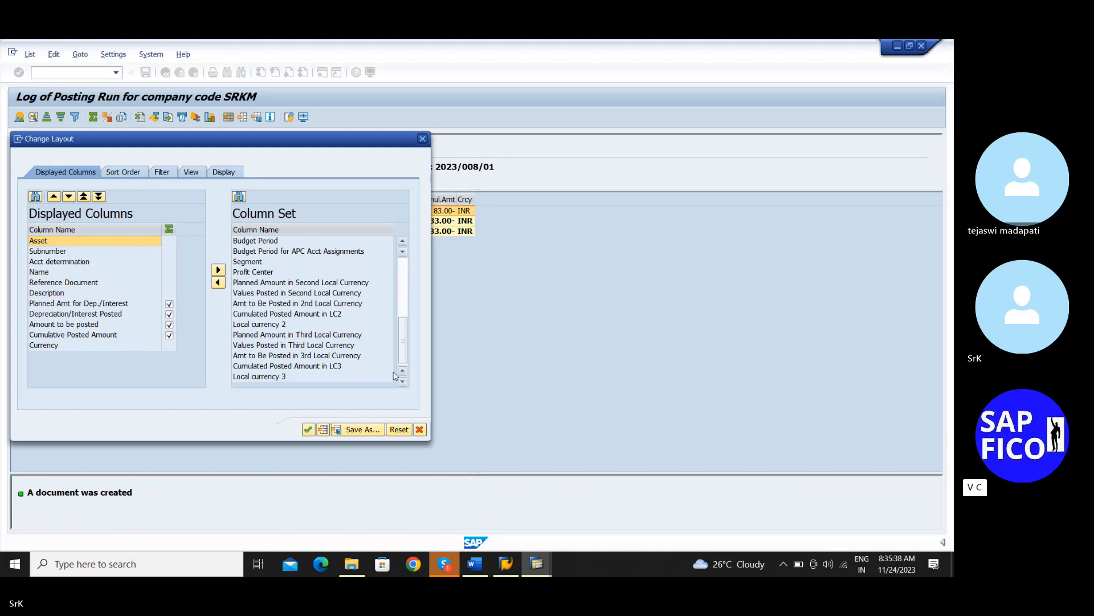
Step: Review the layout's filter, sort order and display settings, and close the layout settings without changing anything
click(163, 172)
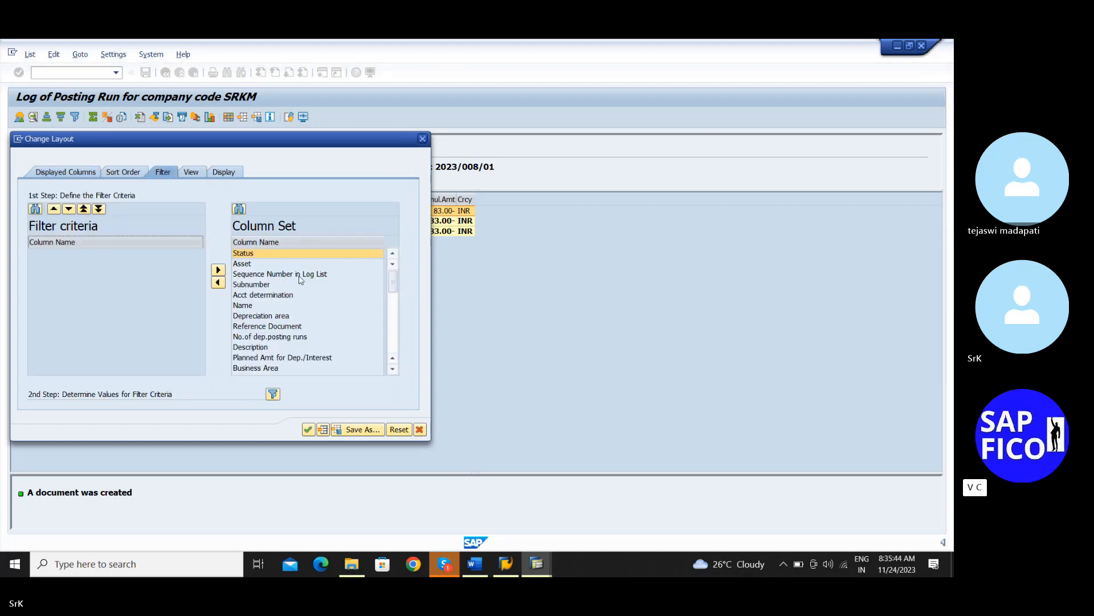
scroll(299, 368, down, 10)
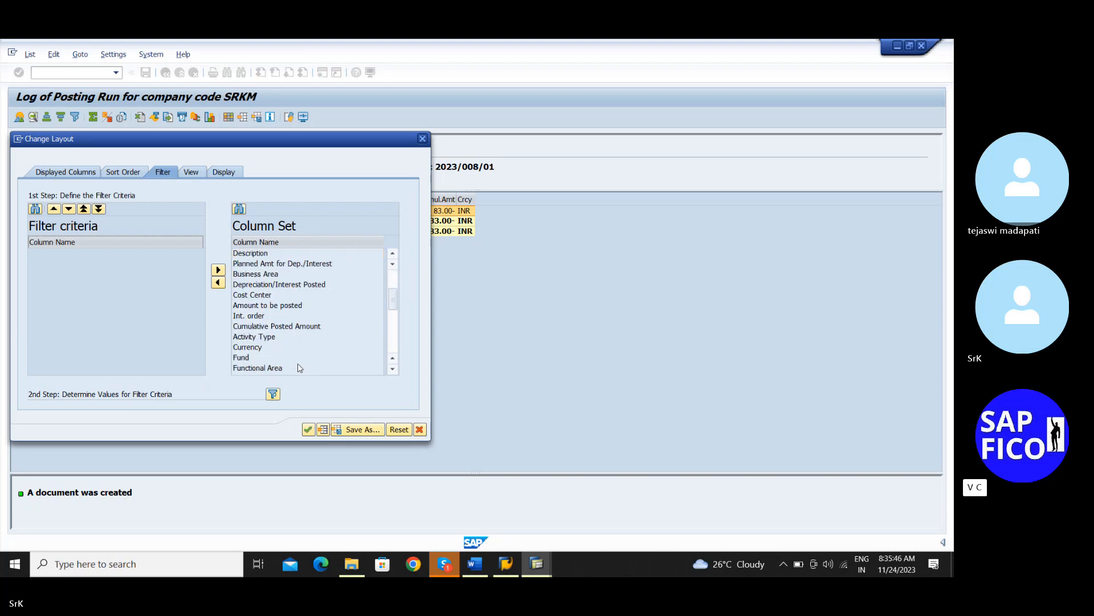
scroll(299, 368, up, 10)
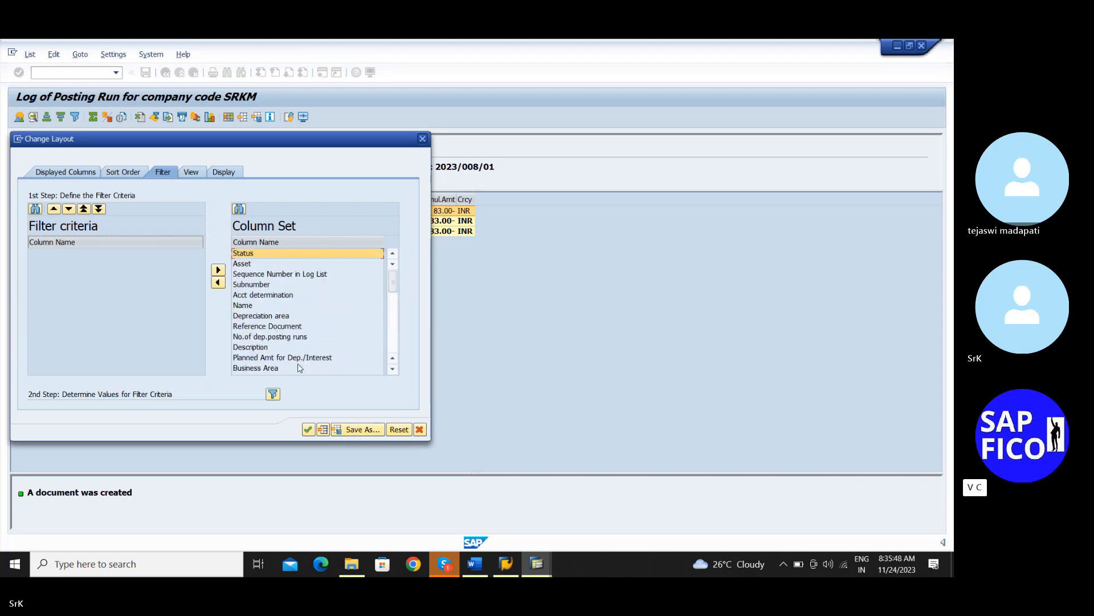
click(125, 174)
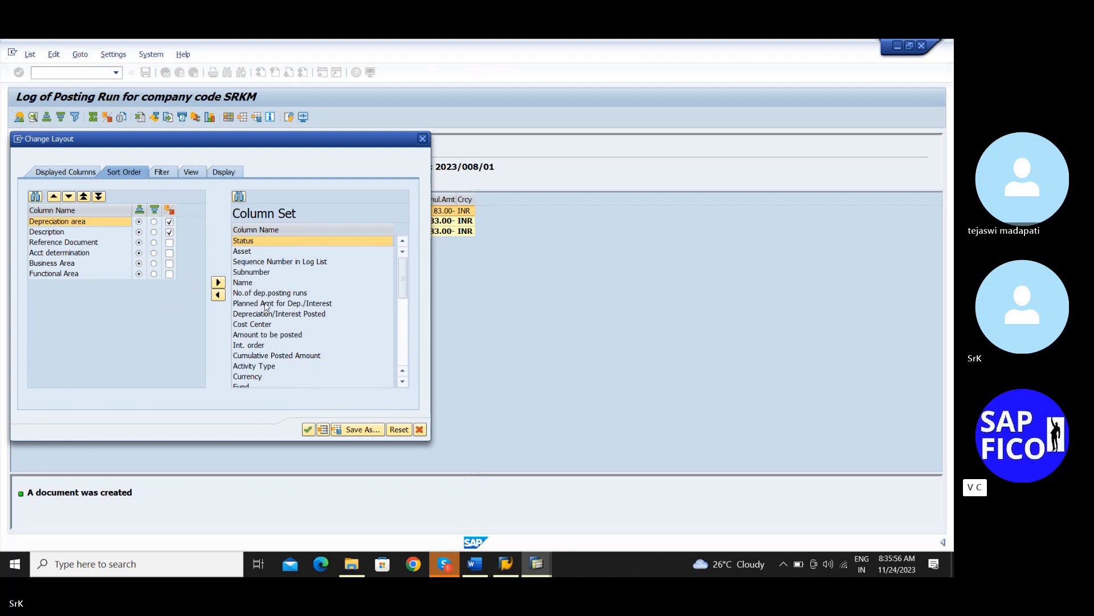
scroll(267, 308, down, 7)
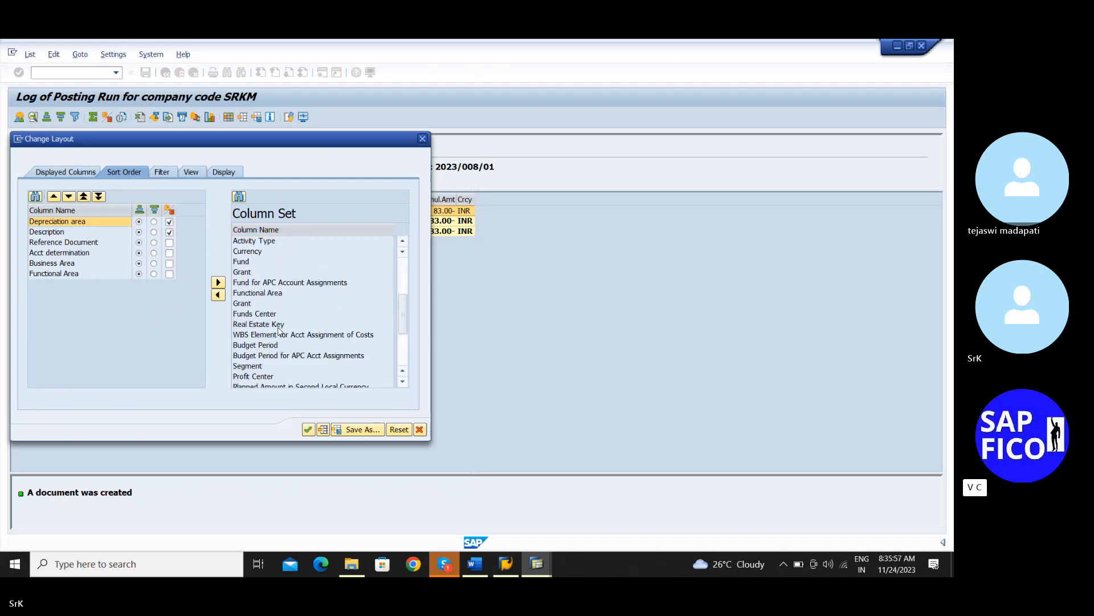
click(222, 174)
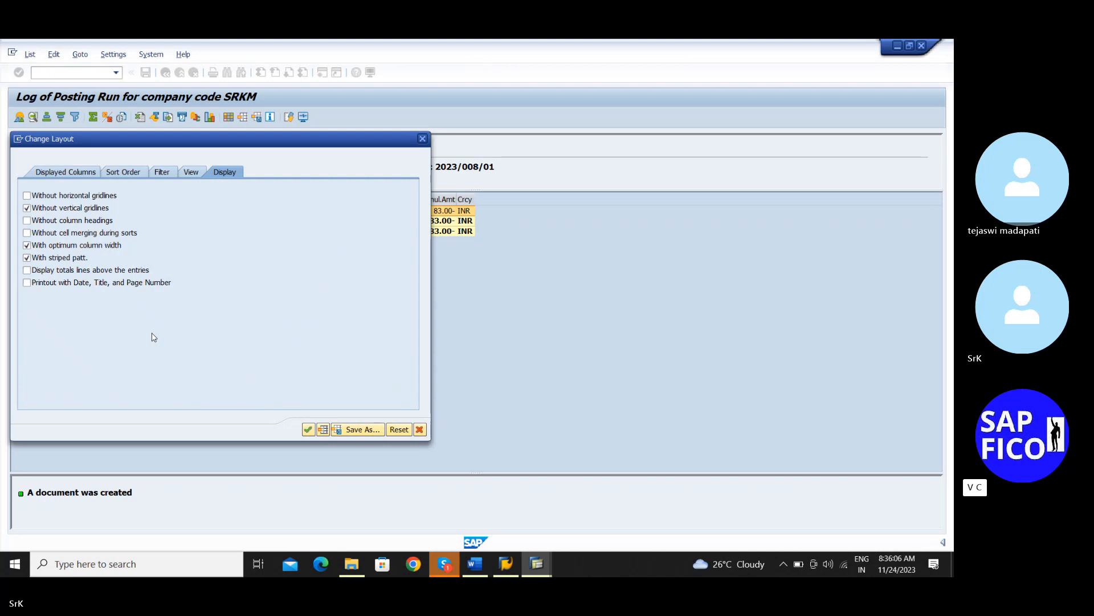
click(419, 143)
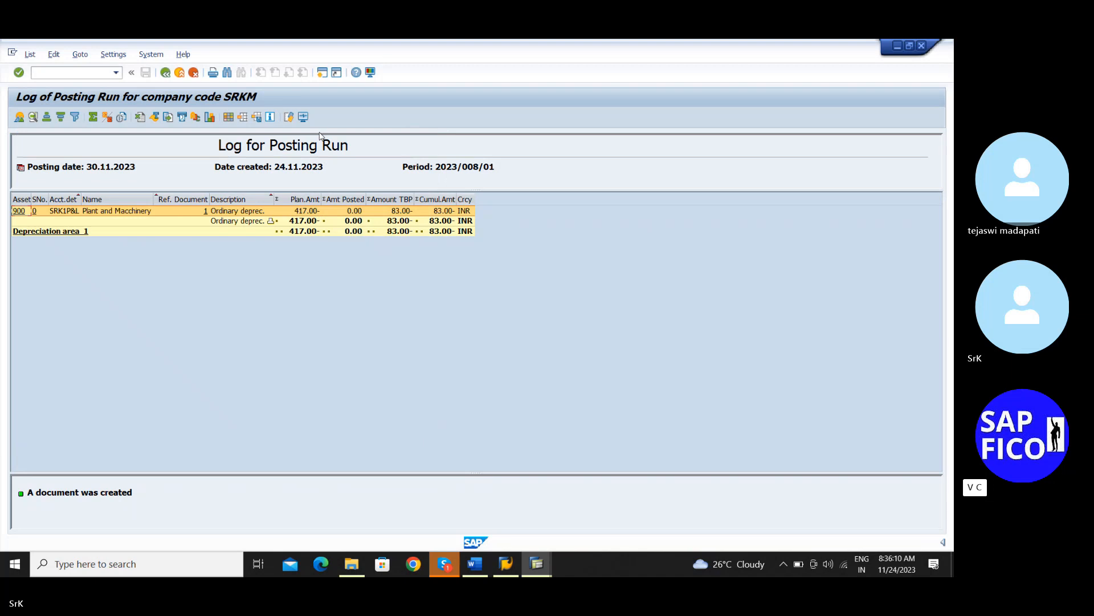